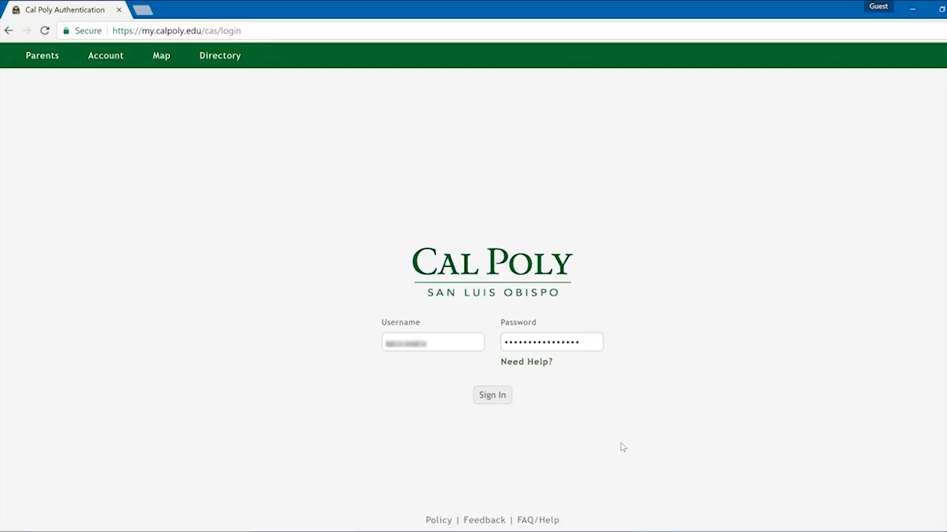
Sign in to the Cal Poly portal with the entered username and password.
{"action": "left_click", "coordinate": [504, 399]}
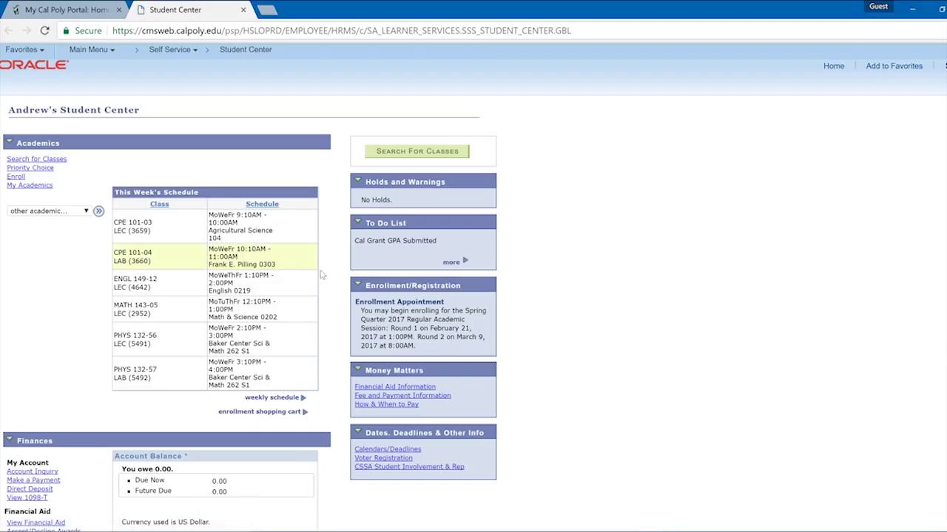
Review the Spring Quarter enrollment appointment dates in Student Center, then close it.
{"action": "left_click_drag", "start_coordinate": [355, 302], "coordinate": [450, 348]}
{"action": "left_click", "coordinate": [560, 321]}
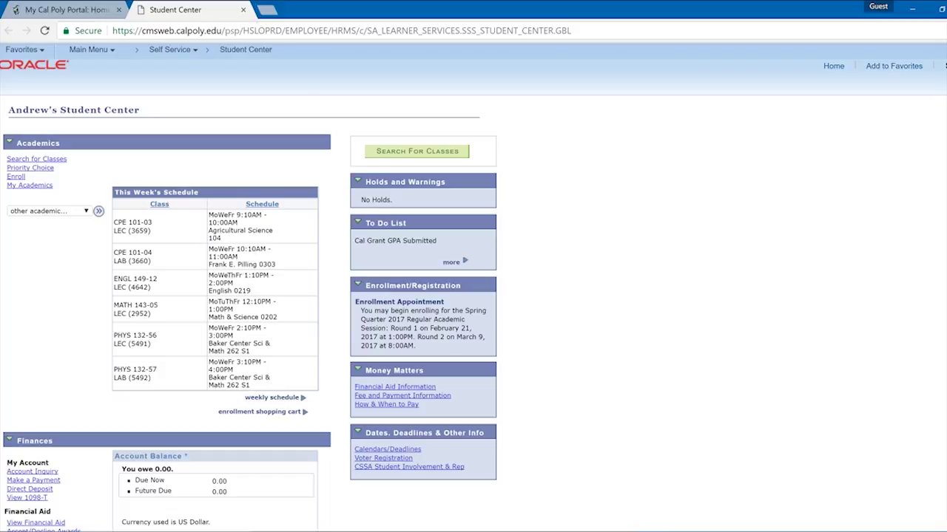
{"action": "left_click", "coordinate": [243, 10]}
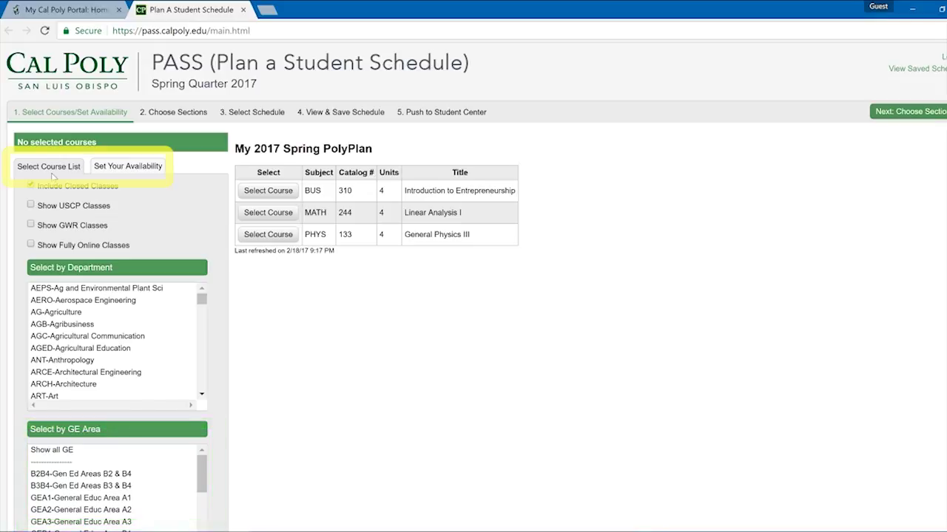
Open the PASS availability grid and mark Sunday 7am–8am as unavailable.
{"action": "left_click", "coordinate": [140, 176]}
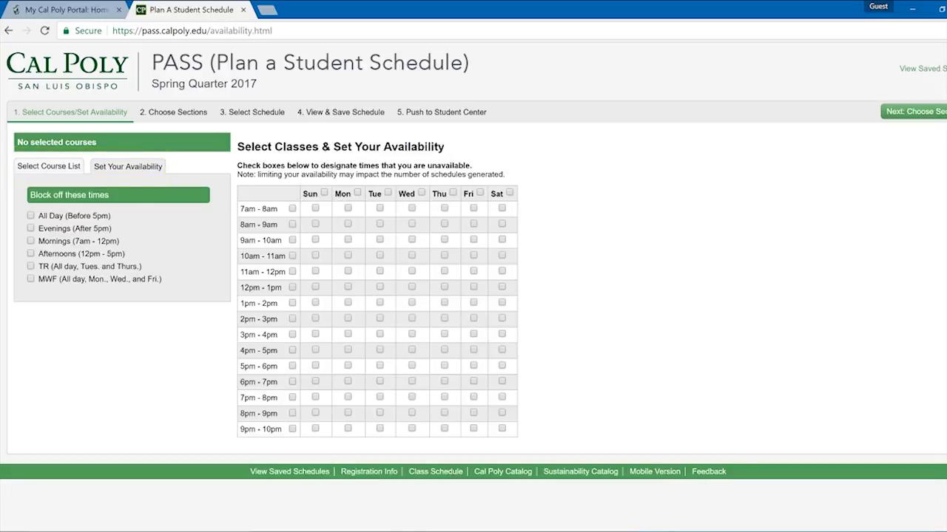
{"action": "left_click", "coordinate": [315, 209]}
Block off Monday 8–9am, all of Sunday, and 7am–10am on every day.
{"action": "left_click", "coordinate": [347, 224]}
{"action": "left_click", "coordinate": [324, 193]}
{"action": "left_click", "coordinate": [292, 209]}
{"action": "left_click", "coordinate": [292, 224]}
{"action": "left_click", "coordinate": [292, 240]}
Try the Evenings and daytime quick-block presets, then clear them again.
{"action": "left_click", "coordinate": [30, 228]}
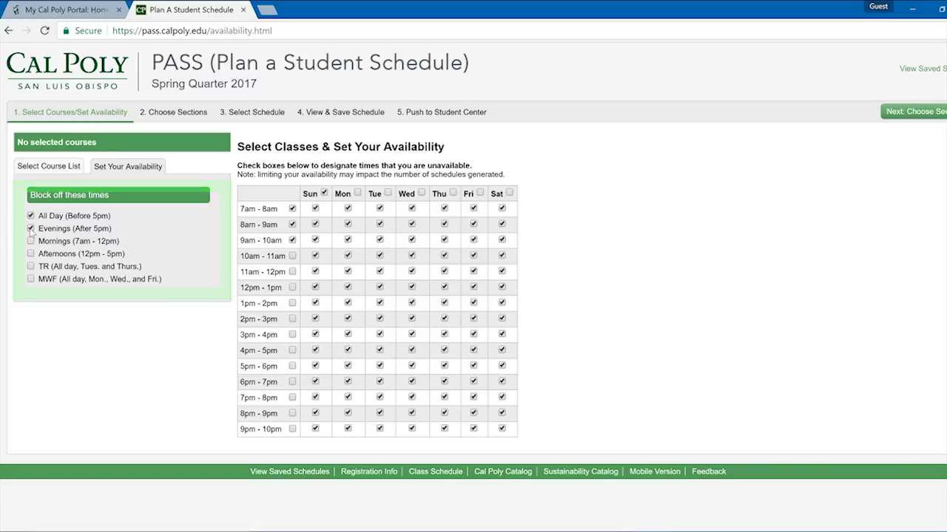
{"action": "left_click", "coordinate": [31, 217]}
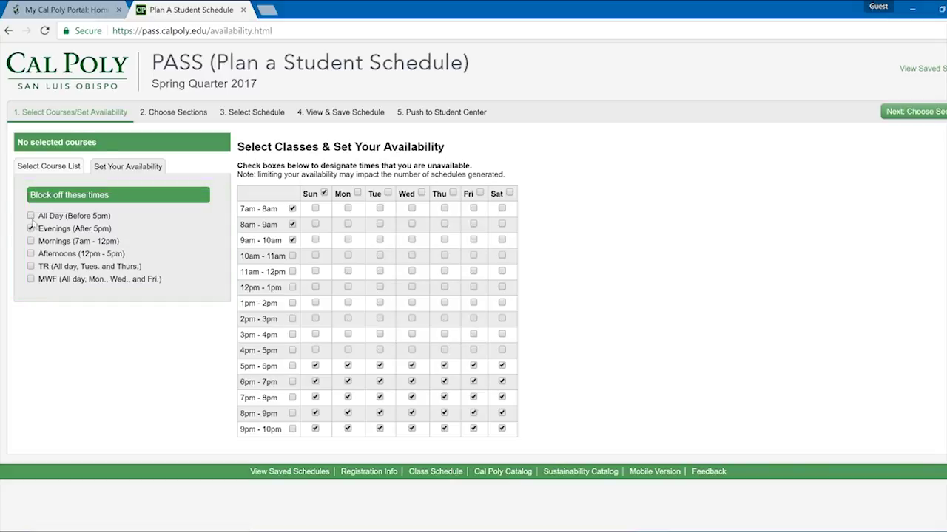
{"action": "left_click", "coordinate": [31, 229]}
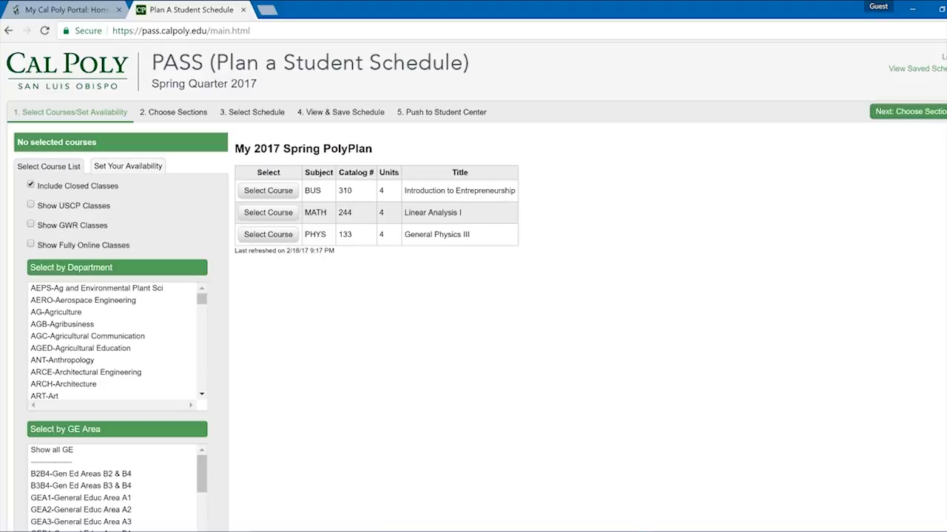
Add BUS 310, MATH 244 and PHYS 133 to the selected courses.
{"action": "left_click", "coordinate": [261, 194]}
{"action": "left_click", "coordinate": [258, 213]}
{"action": "left_click", "coordinate": [260, 235]}
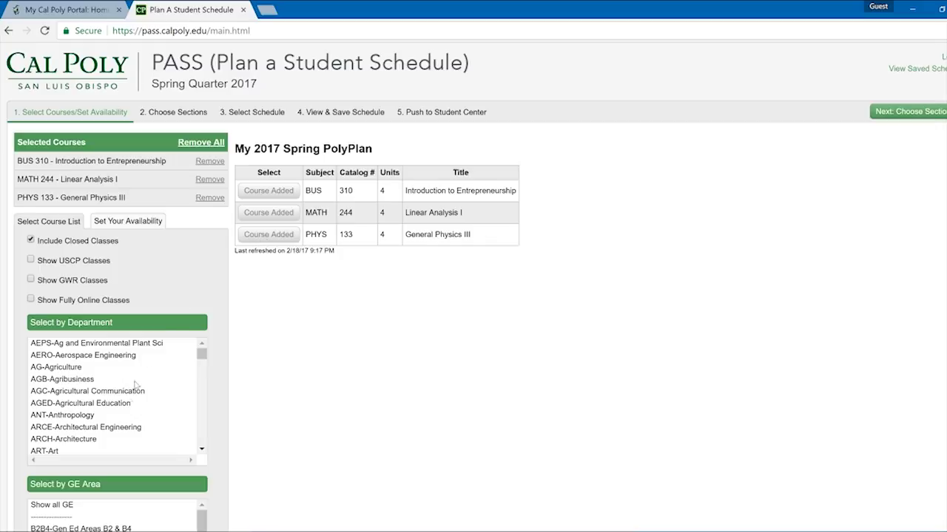
Add CPE 103 from Computer Engineering, drop MATH 244, and proceed to Choose Sections.
{"action": "scroll", "coordinate": [133, 388], "scroll_direction": "down", "scroll_amount": 3}
{"action": "scroll", "coordinate": [127, 400], "scroll_direction": "down", "scroll_amount": 1}
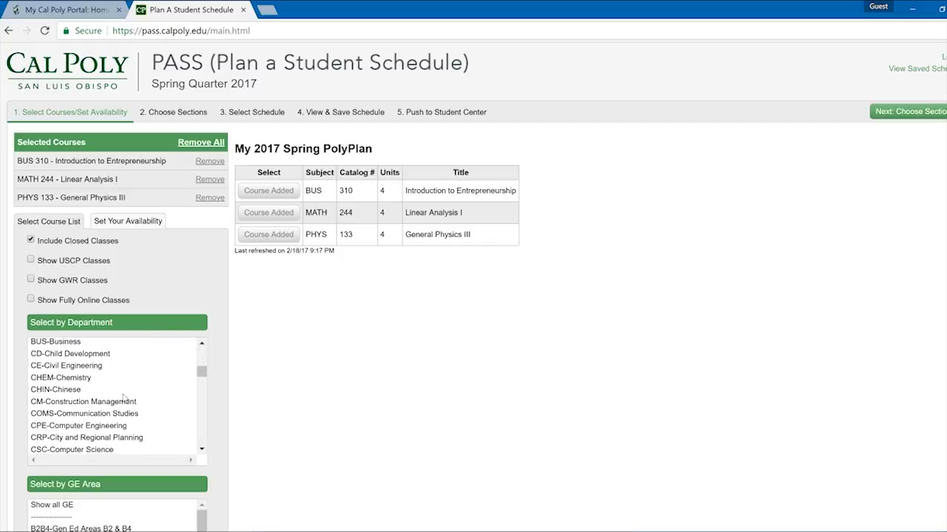
{"action": "scroll", "coordinate": [122, 397], "scroll_direction": "down", "scroll_amount": 3}
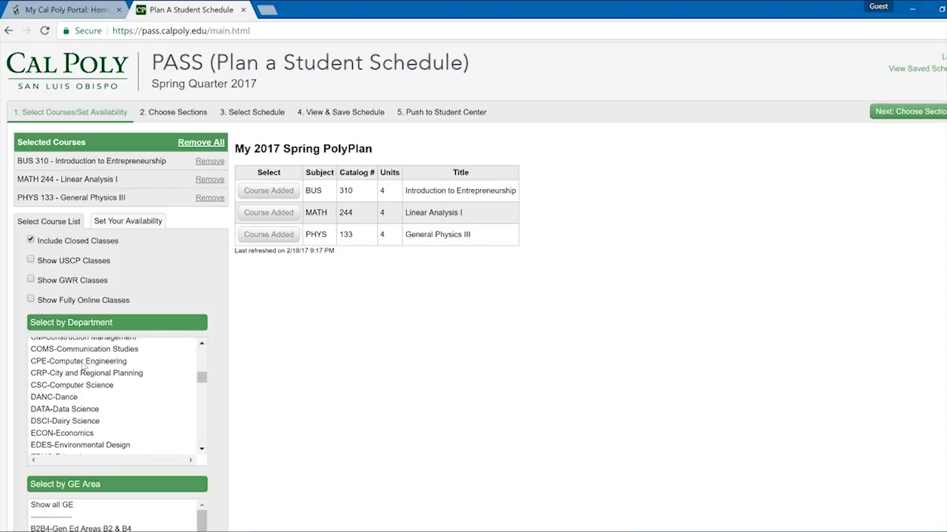
{"action": "left_click", "coordinate": [83, 362]}
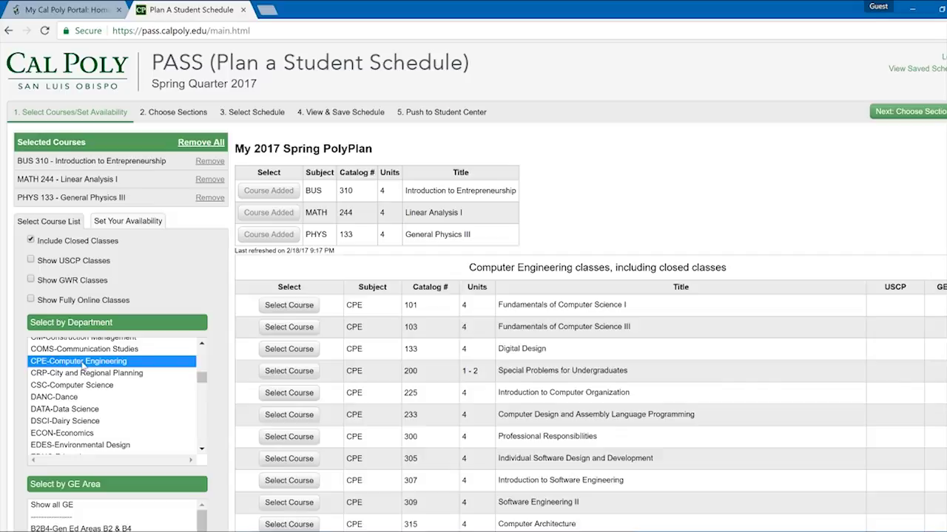
{"action": "left_click", "coordinate": [290, 330]}
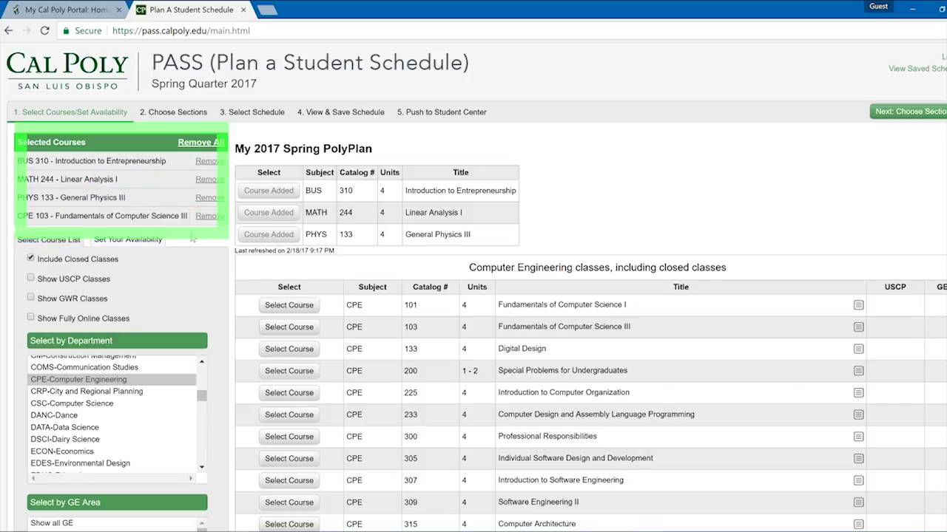
{"action": "left_click", "coordinate": [208, 182]}
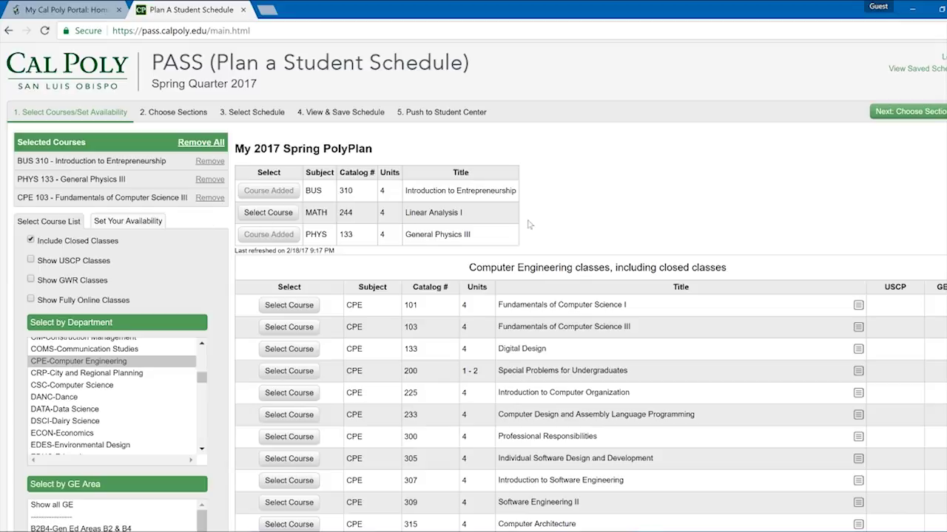
{"action": "left_click", "coordinate": [902, 114]}
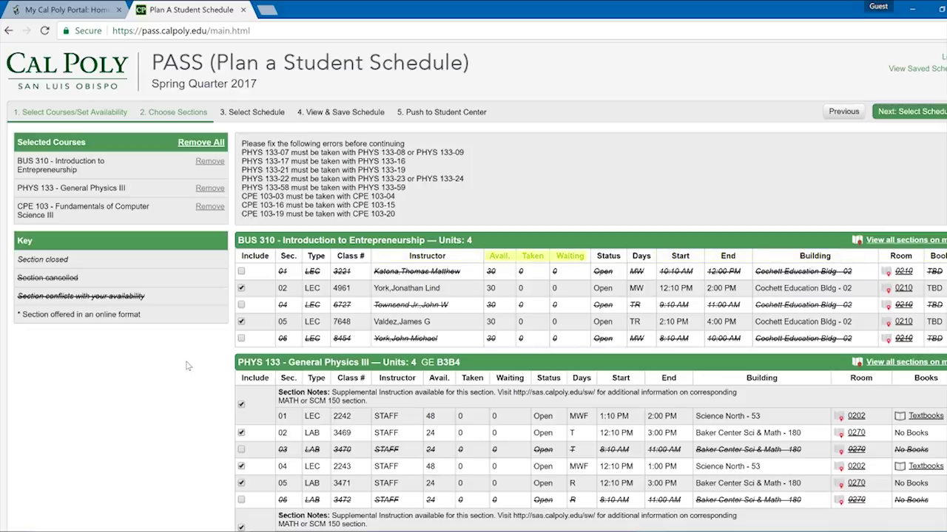
{"action": "scroll", "coordinate": [188, 366], "scroll_direction": "down", "scroll_amount": 5}
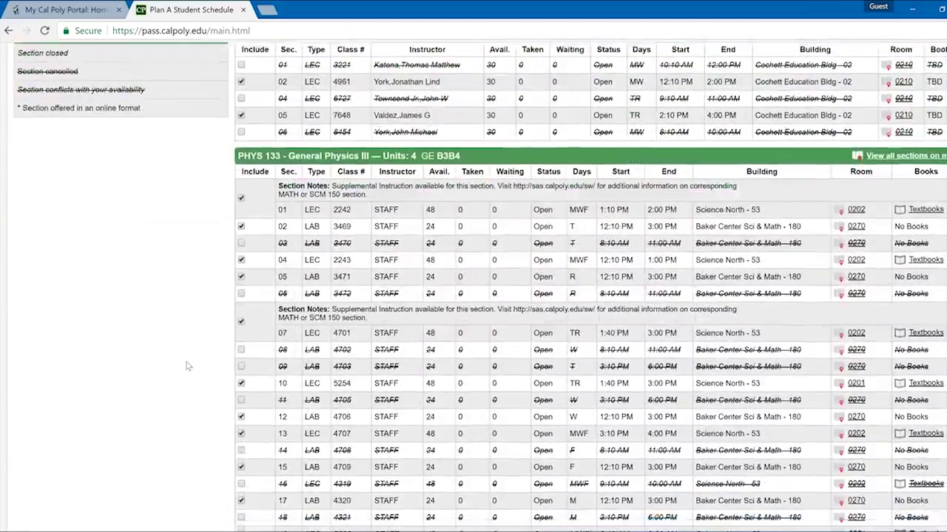
{"action": "scroll", "coordinate": [187, 367], "scroll_direction": "down", "scroll_amount": 15}
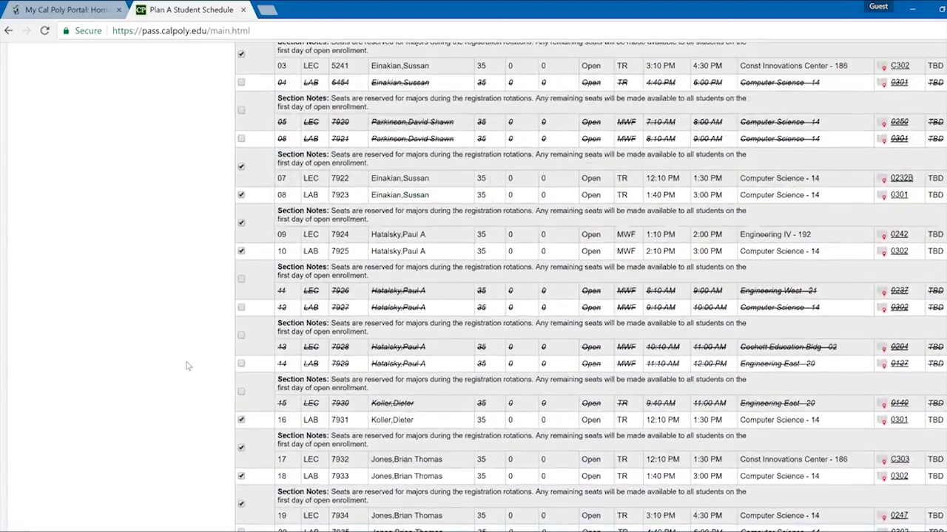
{"action": "scroll", "coordinate": [187, 366], "scroll_direction": "down", "scroll_amount": 1}
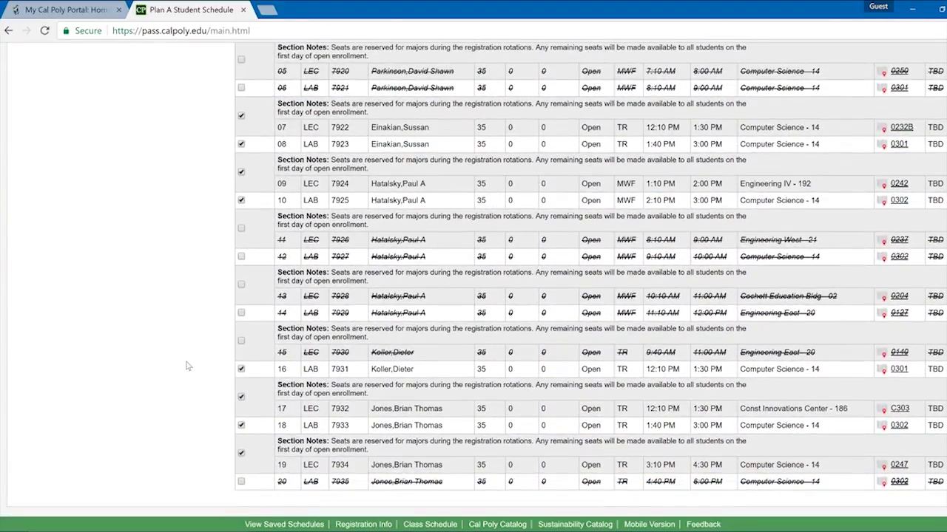
{"action": "scroll", "coordinate": [188, 366], "scroll_direction": "up", "scroll_amount": 20}
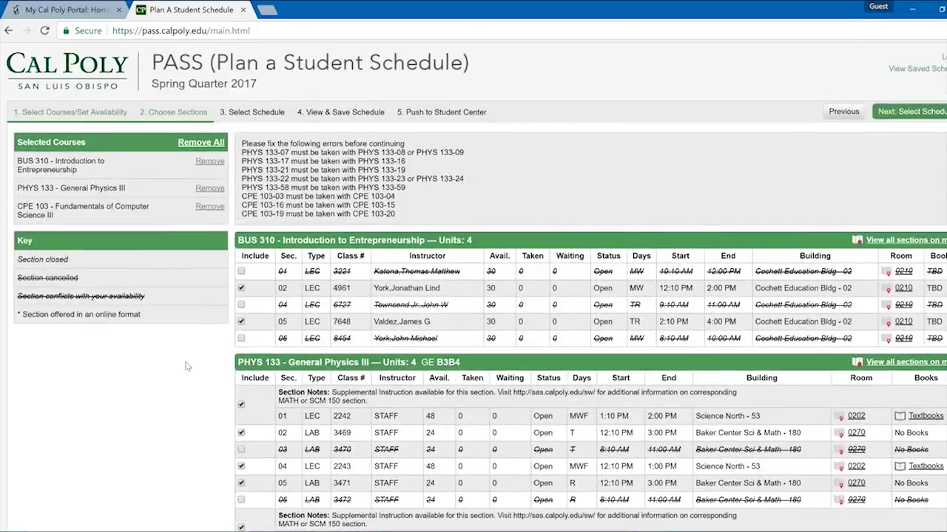
Exclude BUS 310 sections 02 and 05 and review the section error messages.
{"action": "left_click", "coordinate": [242, 289]}
{"action": "left_click", "coordinate": [242, 321]}
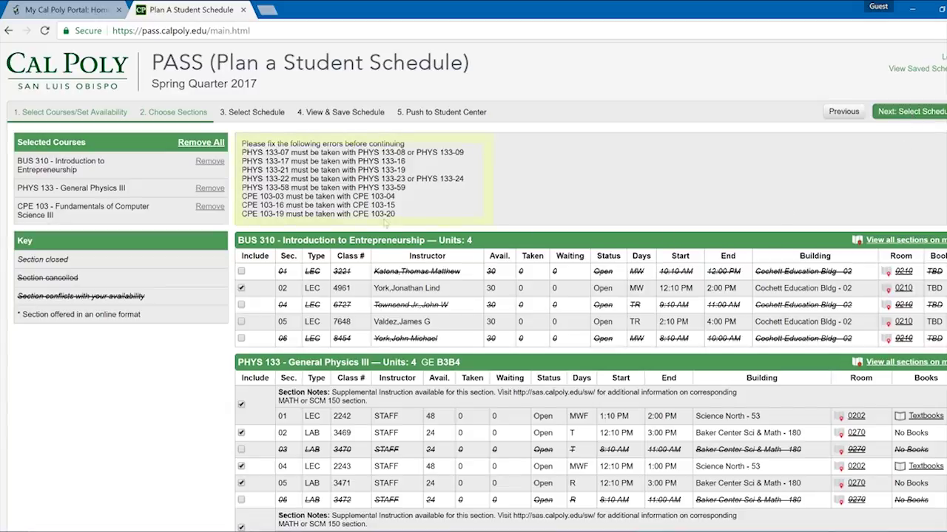
{"action": "left_click_drag", "start_coordinate": [243, 144], "coordinate": [397, 215]}
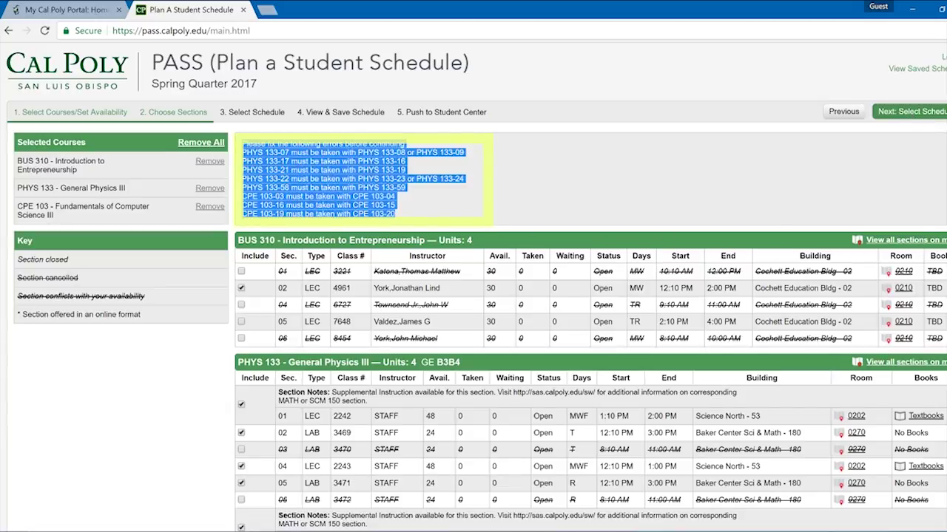
{"action": "left_click", "coordinate": [467, 199]}
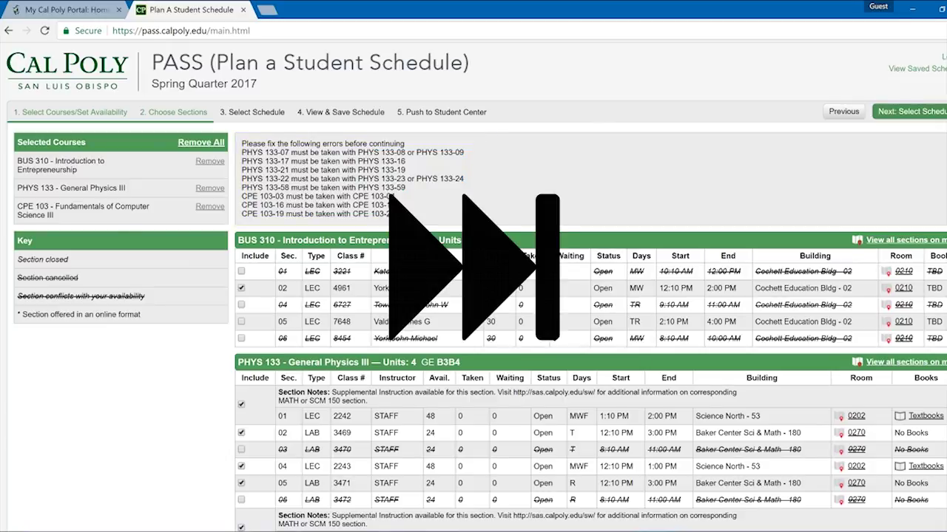
Generate schedules from the chosen sections, yielding 6 conflict-free options.
{"action": "scroll", "coordinate": [196, 366], "scroll_direction": "down", "scroll_amount": 4}
{"action": "scroll", "coordinate": [196, 366], "scroll_direction": "up", "scroll_amount": 10}
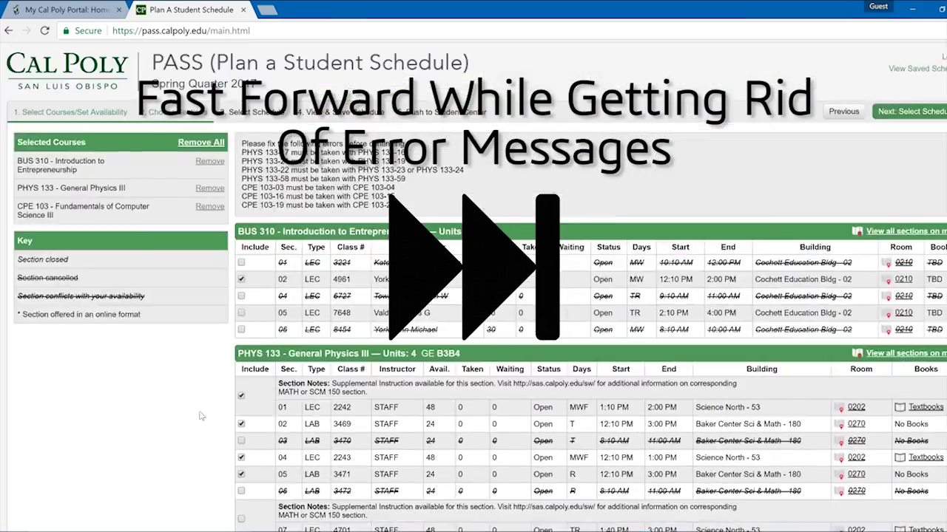
{"action": "scroll", "coordinate": [203, 414], "scroll_direction": "down", "scroll_amount": 10}
{"action": "scroll", "coordinate": [202, 414], "scroll_direction": "up", "scroll_amount": 10}
{"action": "scroll", "coordinate": [182, 383], "scroll_direction": "down", "scroll_amount": 12}
{"action": "scroll", "coordinate": [183, 383], "scroll_direction": "down", "scroll_amount": 5}
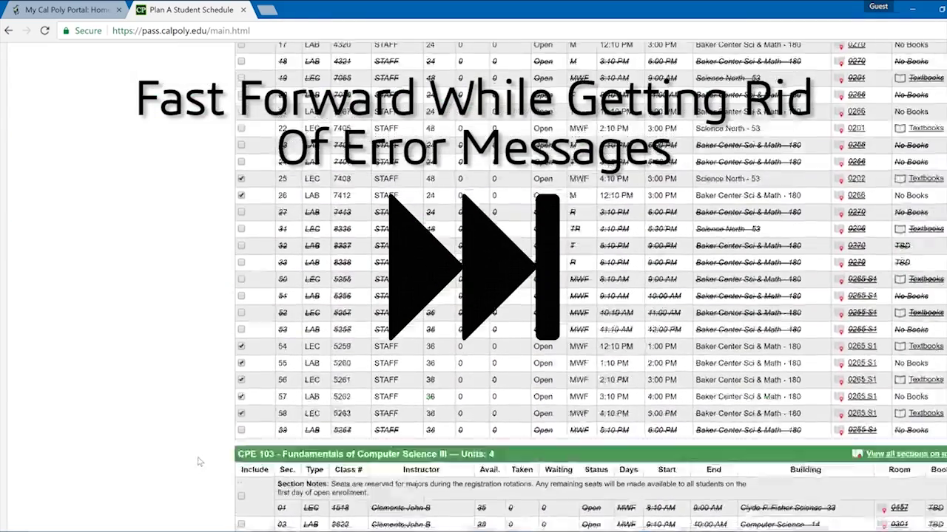
{"action": "scroll", "coordinate": [192, 400], "scroll_direction": "up", "scroll_amount": 15}
{"action": "scroll", "coordinate": [197, 422], "scroll_direction": "down", "scroll_amount": 20}
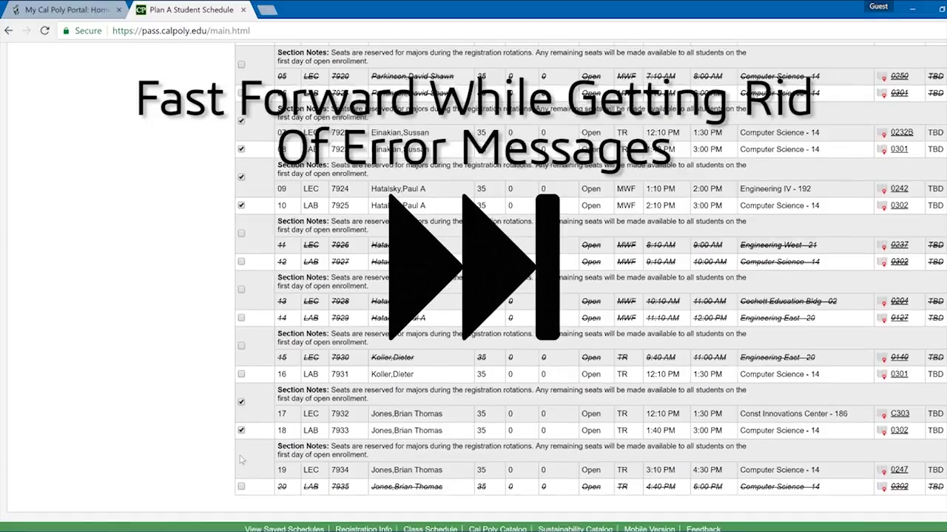
{"action": "scroll", "coordinate": [197, 243], "scroll_direction": "up", "scroll_amount": 15}
{"action": "left_click", "coordinate": [890, 115]}
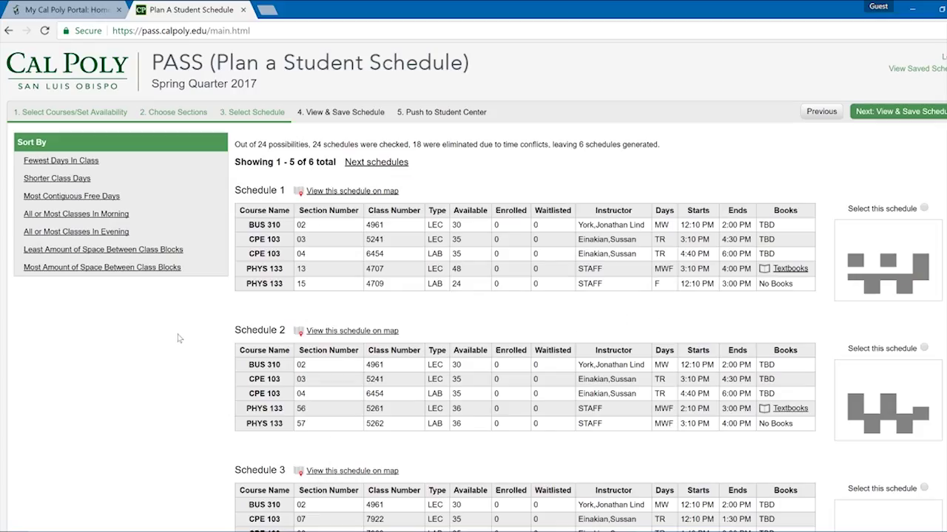
Browse all six generated schedules and continue with Schedule 2 to View & Save.
{"action": "scroll", "coordinate": [179, 339], "scroll_direction": "down", "scroll_amount": 5}
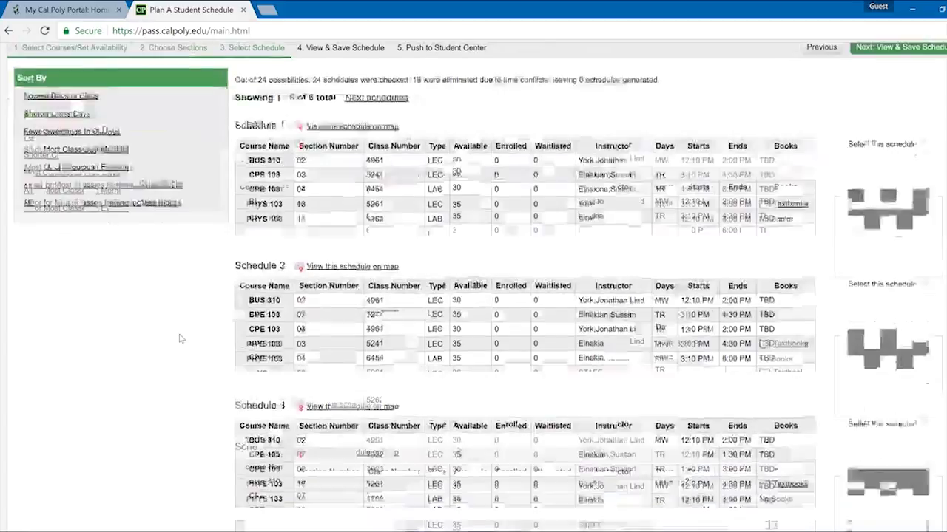
{"action": "scroll", "coordinate": [179, 338], "scroll_direction": "up", "scroll_amount": 5}
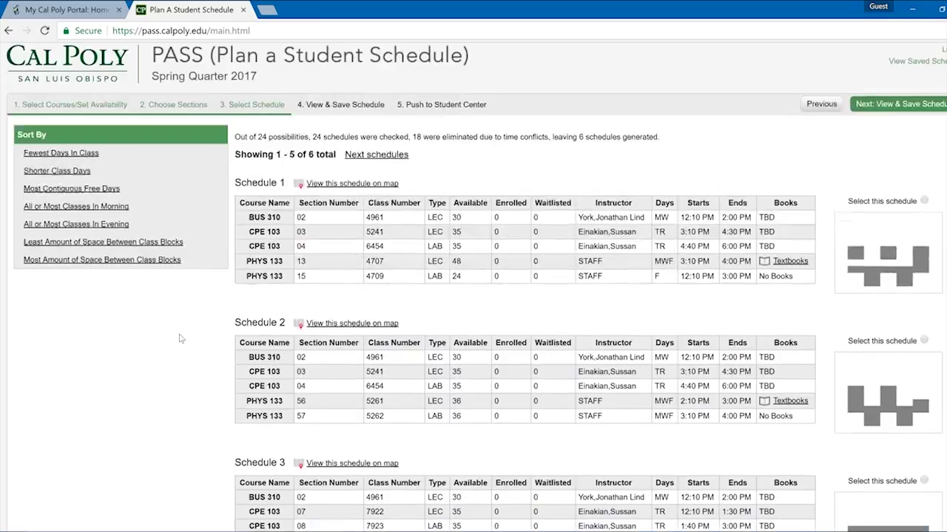
{"action": "scroll", "coordinate": [394, 297], "scroll_direction": "down", "scroll_amount": 2}
{"action": "scroll", "coordinate": [395, 296], "scroll_direction": "down", "scroll_amount": 3}
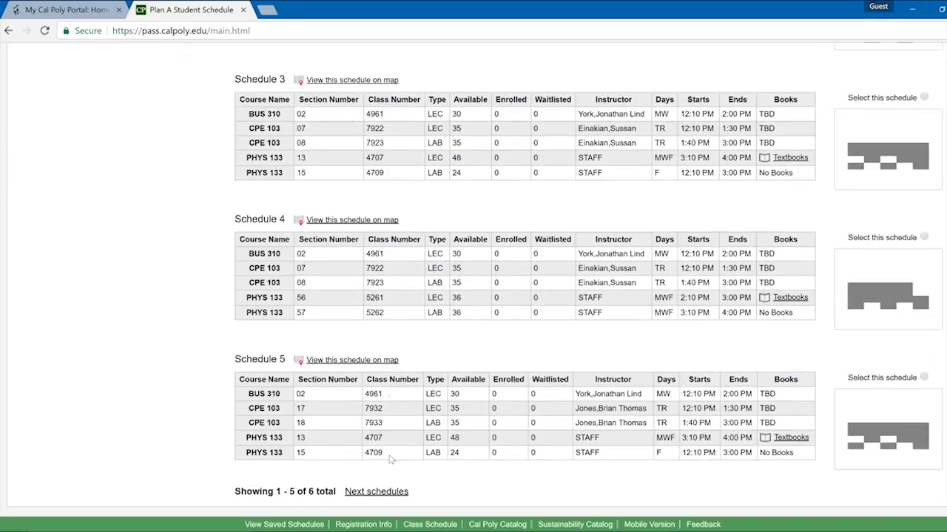
{"action": "left_click", "coordinate": [383, 492]}
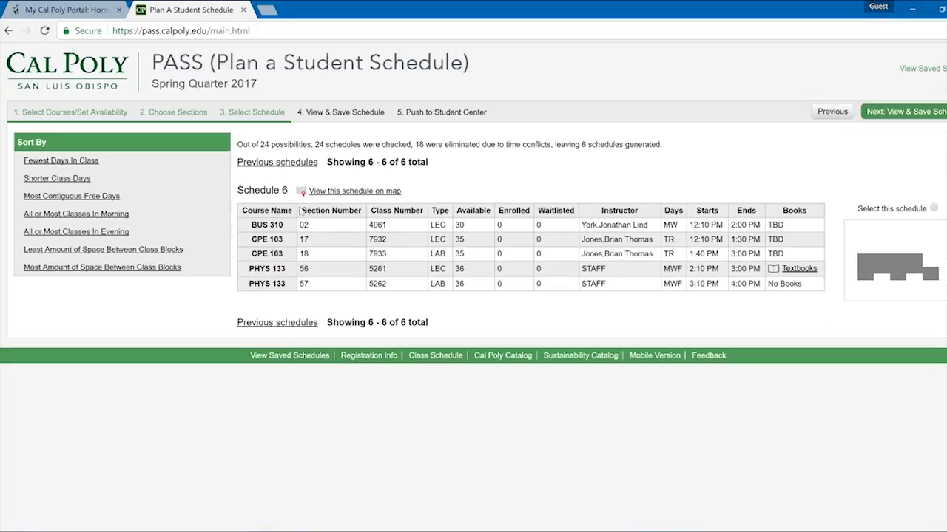
{"action": "left_click", "coordinate": [269, 163]}
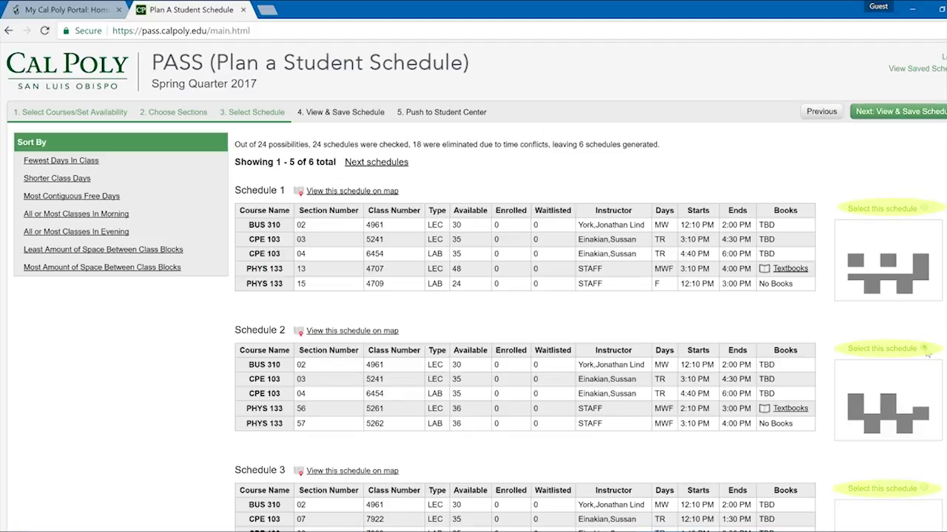
{"action": "left_click", "coordinate": [881, 117]}
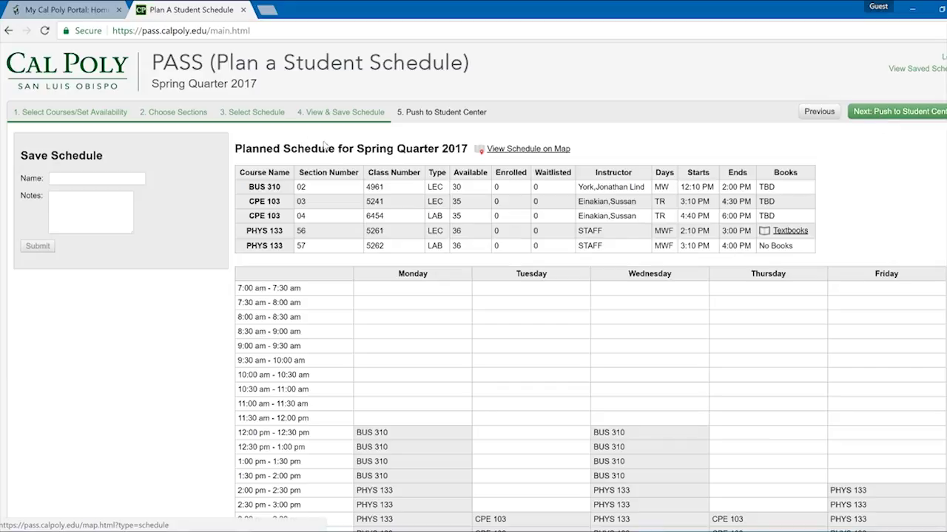
Name the schedule 'Good schedule', submit it, and open the saved schedules list.
{"action": "left_click", "coordinate": [140, 178]}
{"action": "type", "text": "Good sh"}
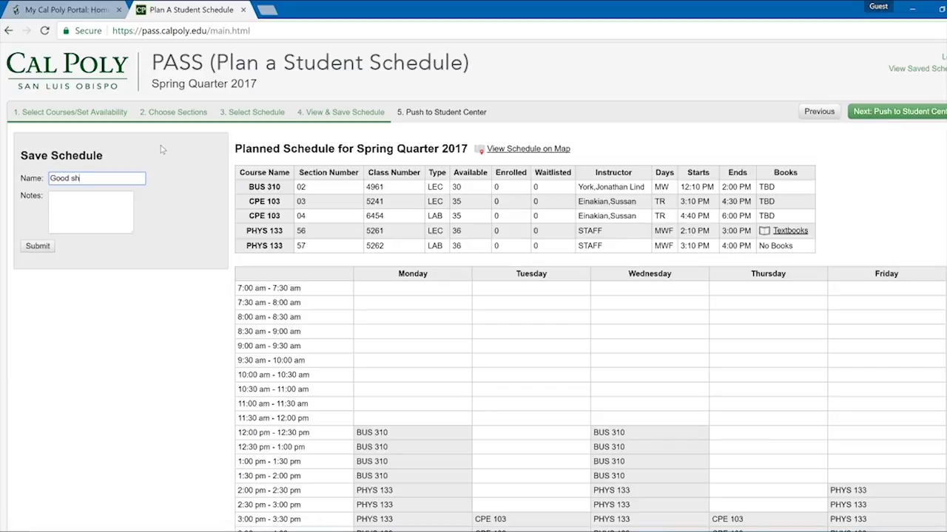
{"action": "type", "text": "o"}
{"action": "key", "text": "BackSpace"}
{"action": "key", "text": "BackSpace"}
{"action": "type", "text": "chedule"}
{"action": "left_click", "coordinate": [38, 247]}
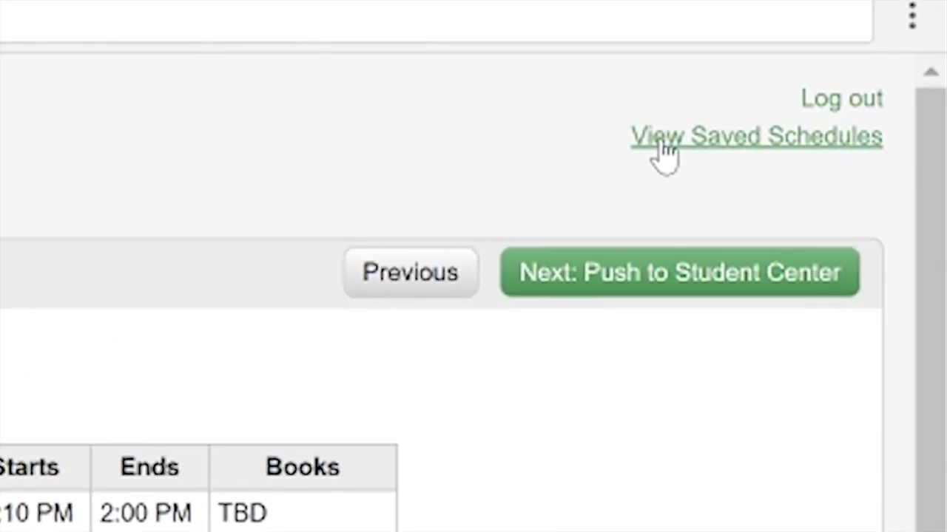
{"action": "left_click", "coordinate": [805, 99]}
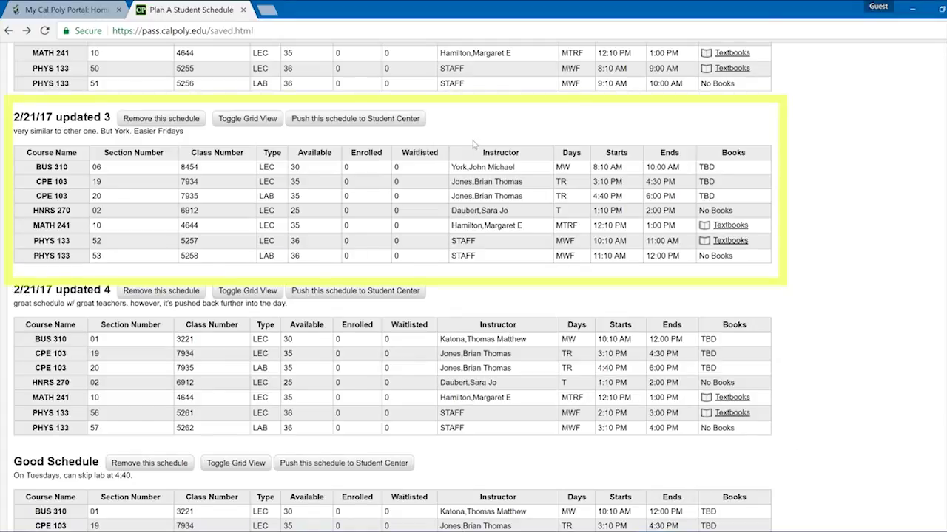
Push '2/21/17 updated 3' into the Student Center shopping cart and return to the portal.
{"action": "left_click", "coordinate": [352, 121]}
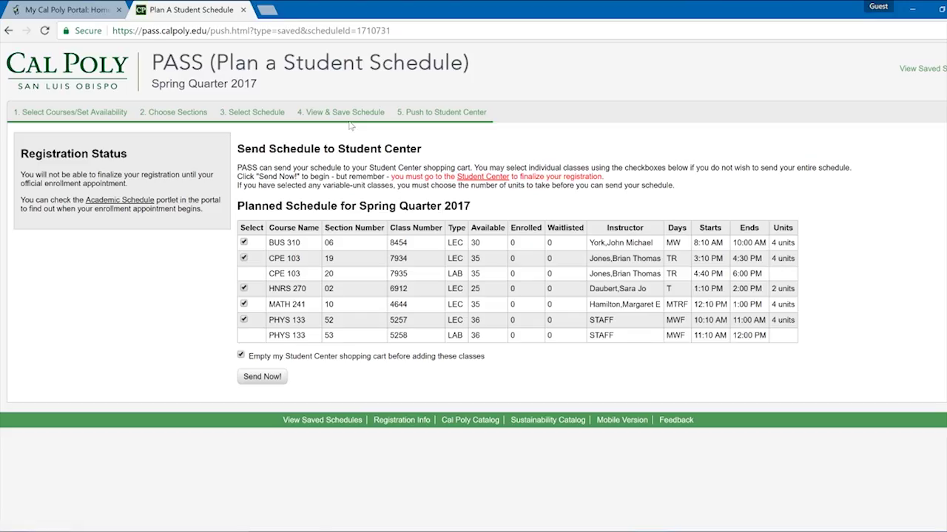
{"action": "left_click", "coordinate": [262, 377]}
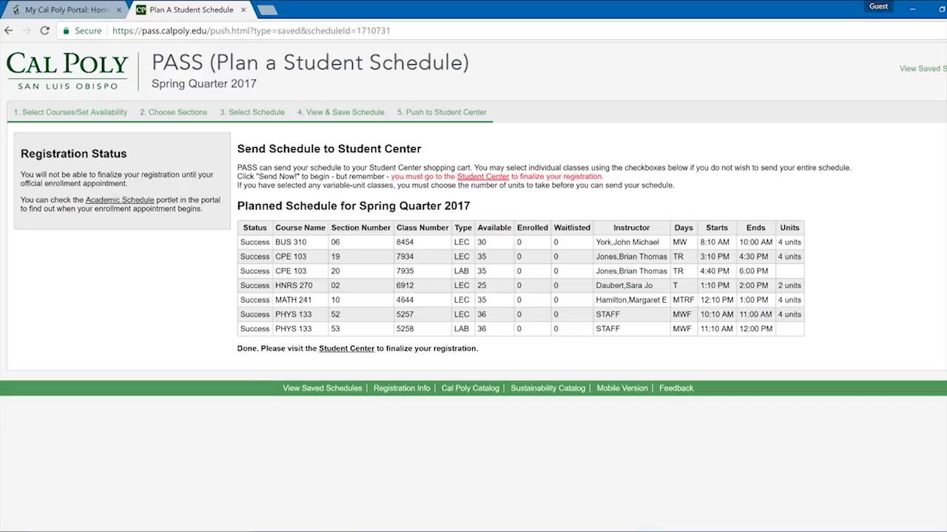
{"action": "left_click", "coordinate": [86, 8]}
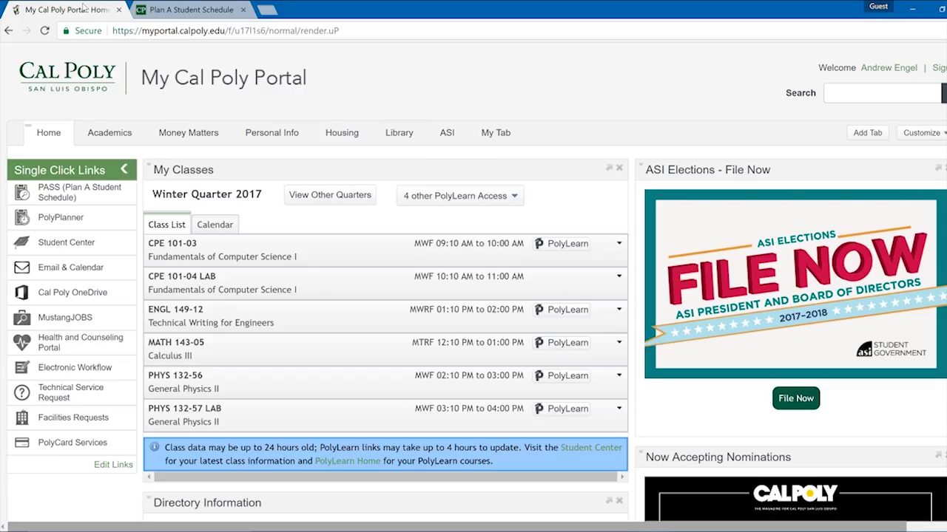
Start Spring Quarter 2017 enrollment in Student Center and submit the seven cart classes.
{"action": "left_click", "coordinate": [103, 247]}
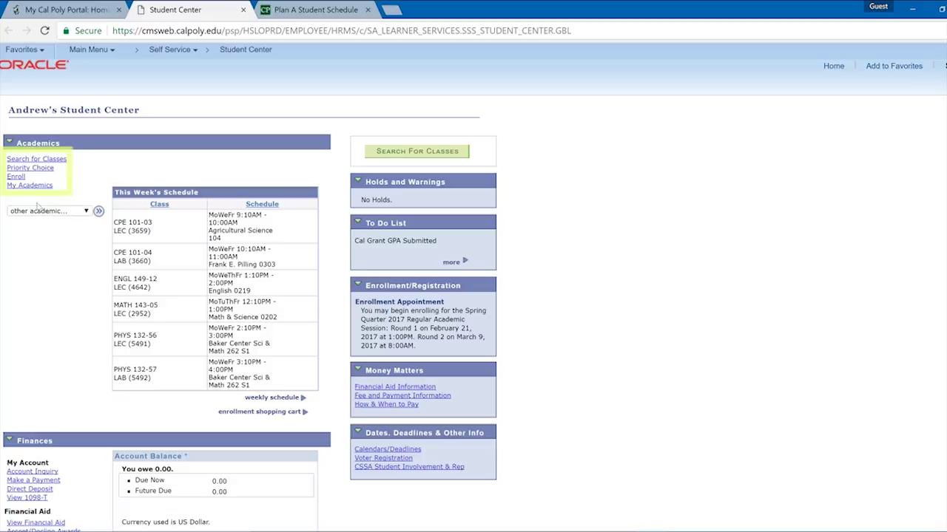
{"action": "left_click", "coordinate": [16, 178]}
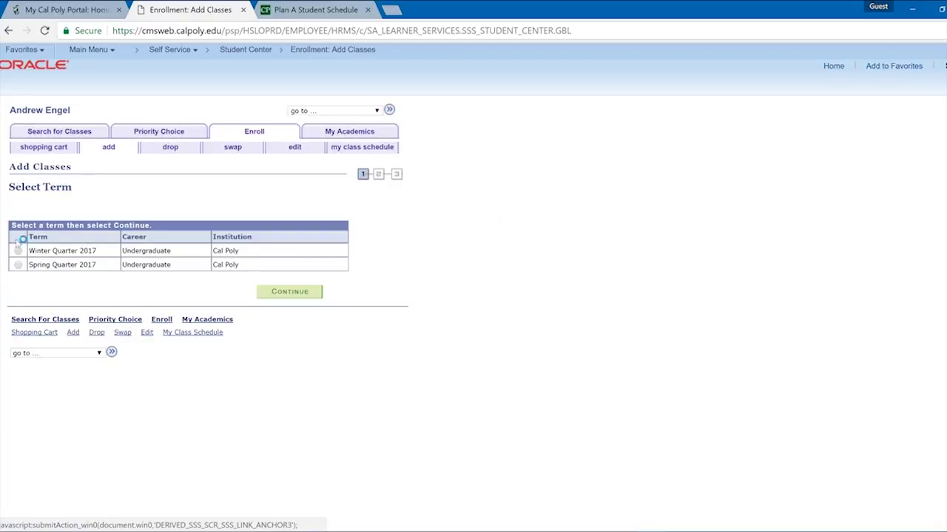
{"action": "left_click", "coordinate": [18, 265]}
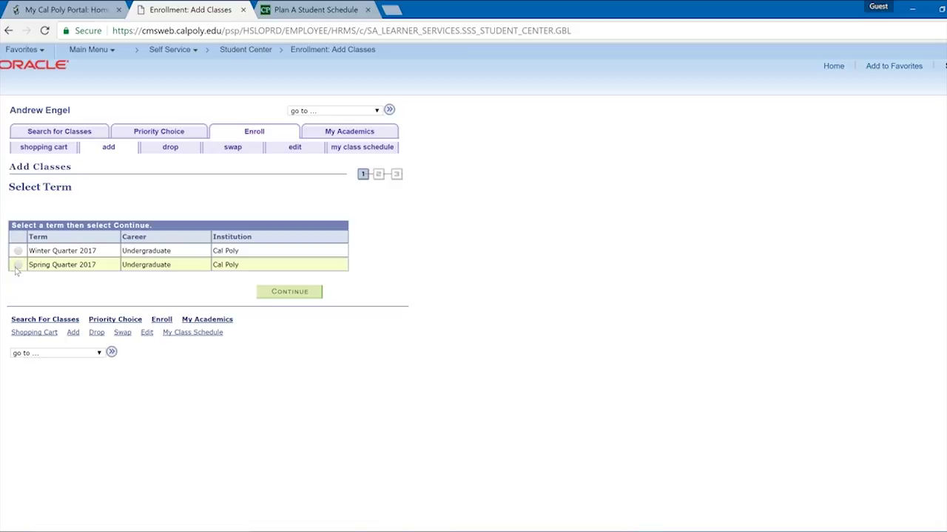
{"action": "left_click", "coordinate": [300, 294]}
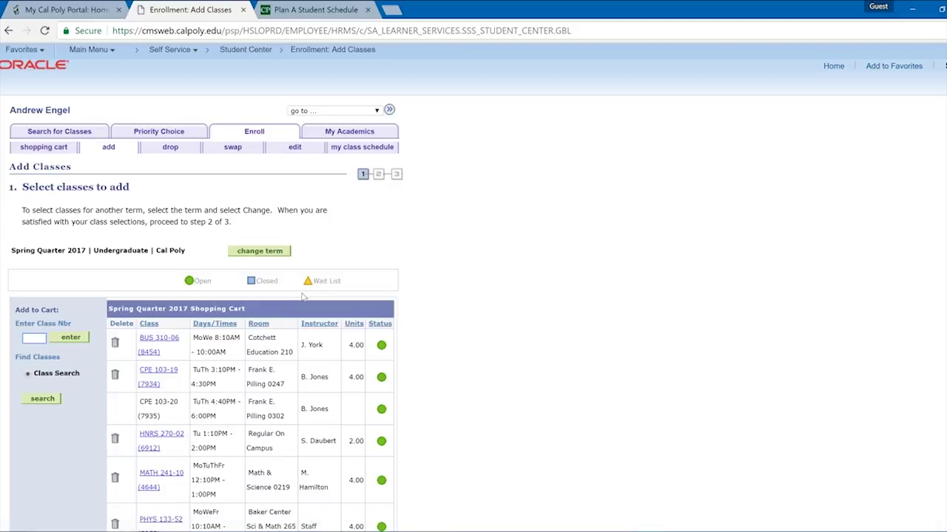
{"action": "scroll", "coordinate": [479, 304], "scroll_direction": "down", "scroll_amount": 2}
{"action": "scroll", "coordinate": [477, 306], "scroll_direction": "down", "scroll_amount": 1}
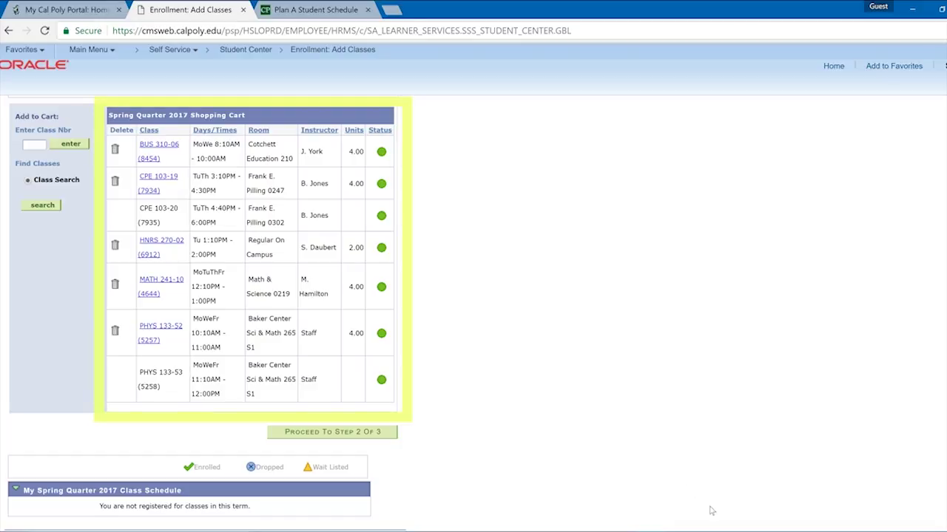
{"action": "left_click", "coordinate": [369, 438]}
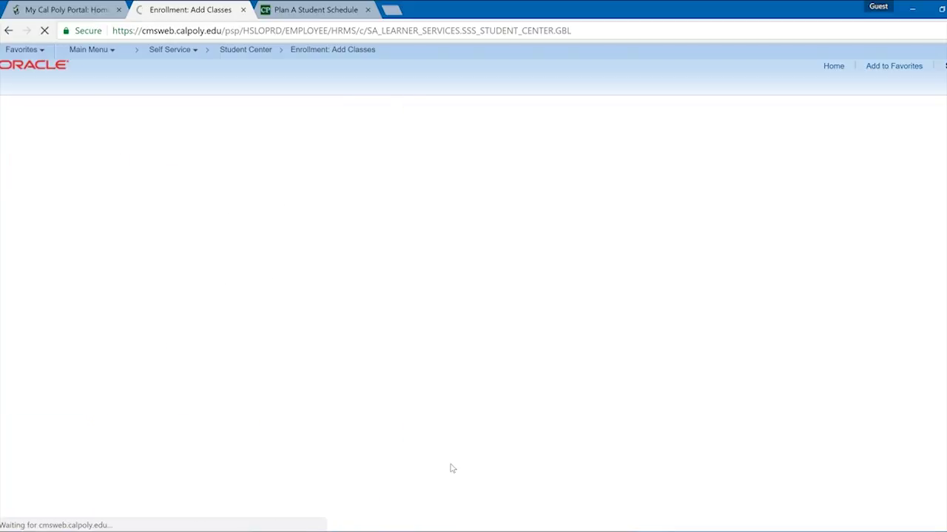